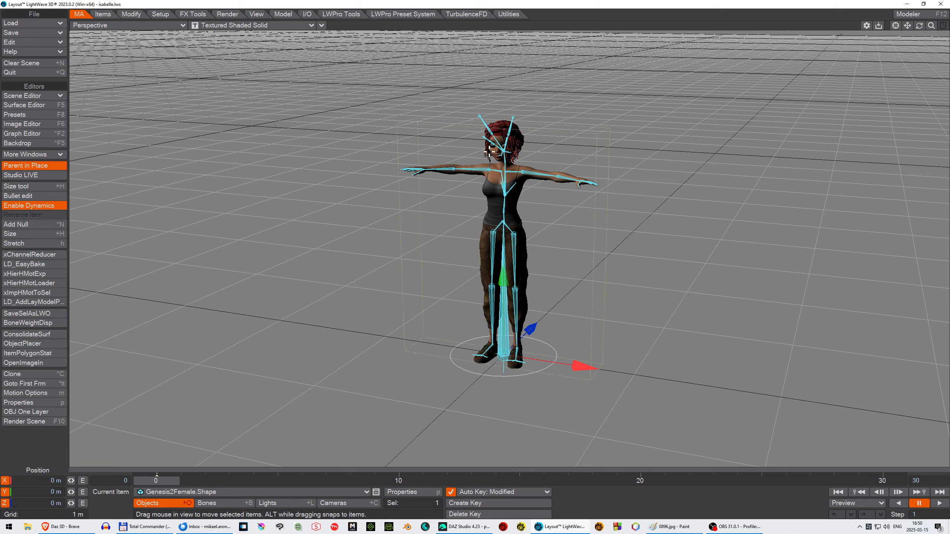
# Step: Select the left shoulder bone and open its bone properties panel
pyautogui.click(523, 171)
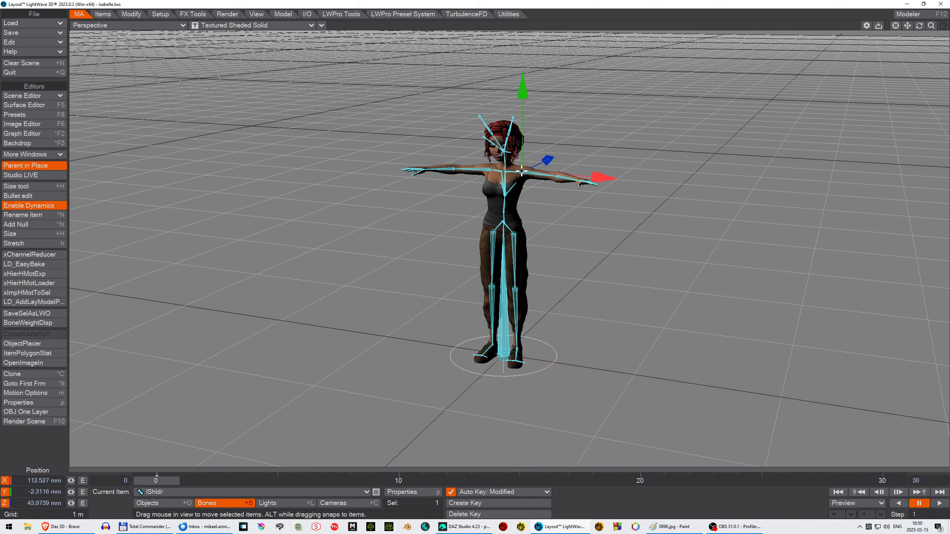
pyautogui.press('p')
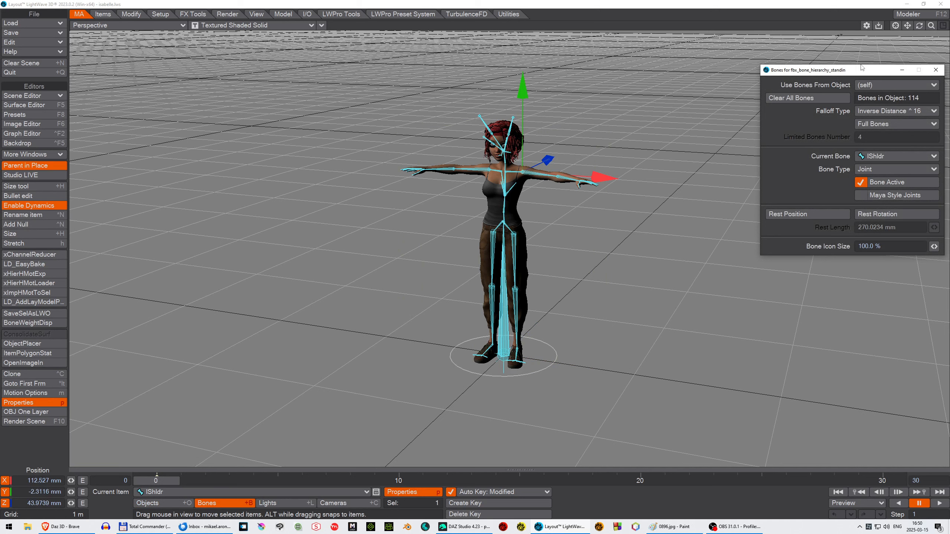
pyautogui.moveTo(830, 72); pyautogui.dragTo(739, 71)
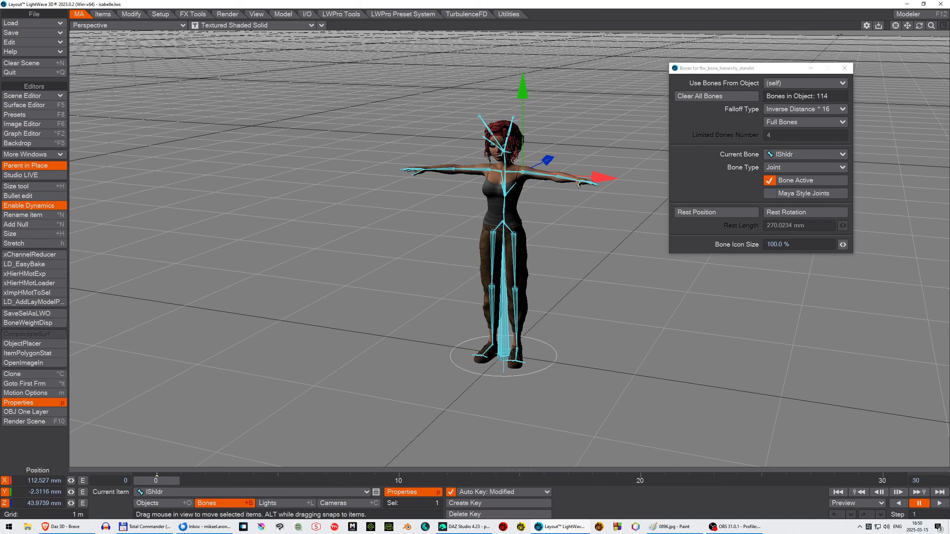
# Step: Open the shoulder bone's motion options and inspect its To ZYX rotation order modifier
pyautogui.press('Down')
pyautogui.press('Up')
pyautogui.press('m')
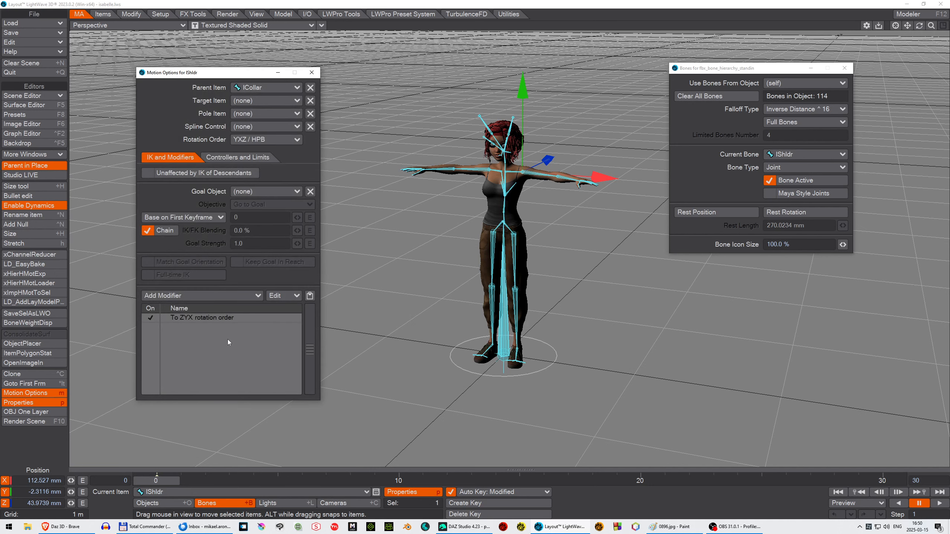
pyautogui.doubleClick(212, 318)
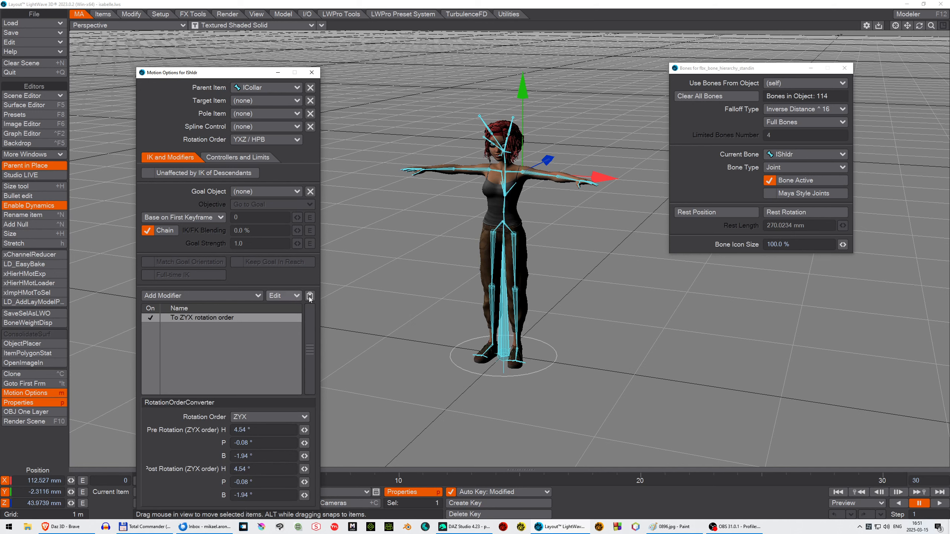
# Step: Select the left thigh bone, inspect its To XZY rotation order modifier, and close the motion options
pyautogui.click(513, 233)
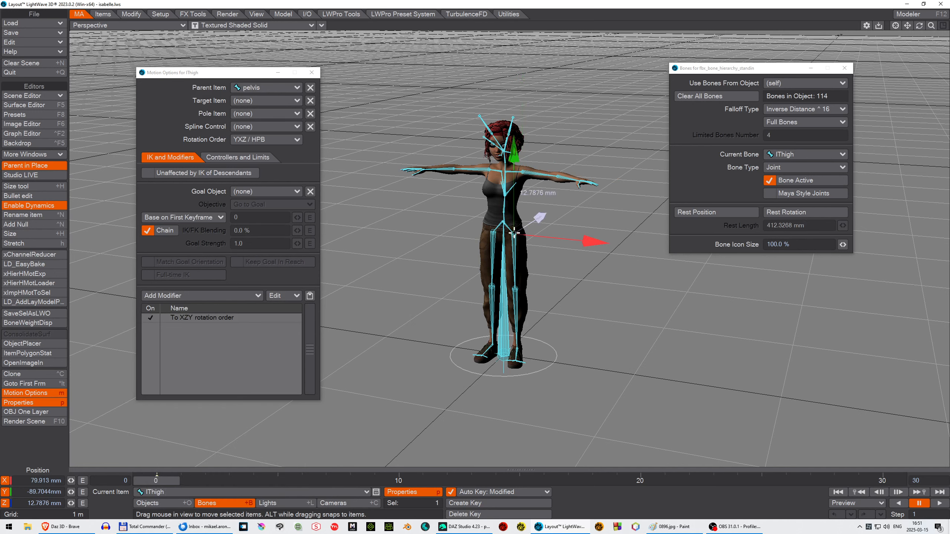
pyautogui.hotkey('shift', 'b')
pyautogui.click(514, 233)
pyautogui.click(208, 317)
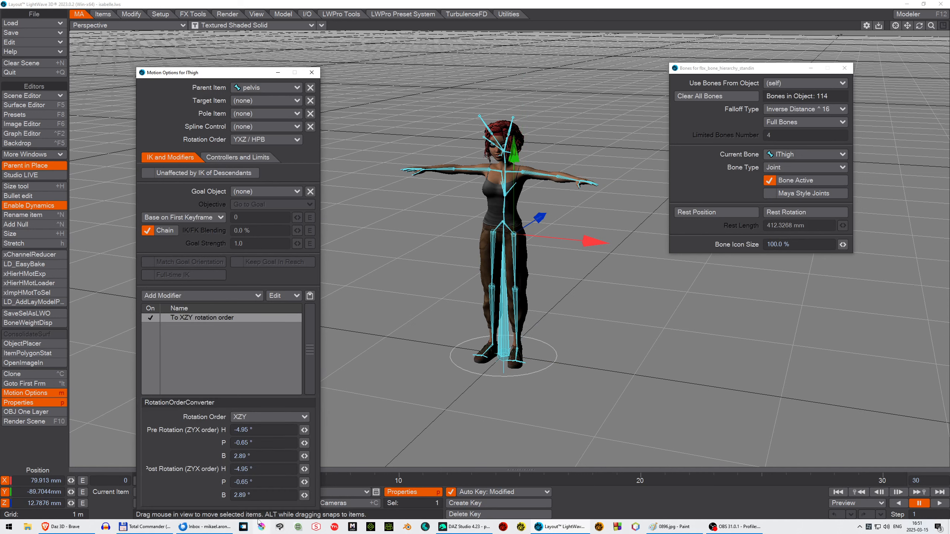
pyautogui.click(311, 73)
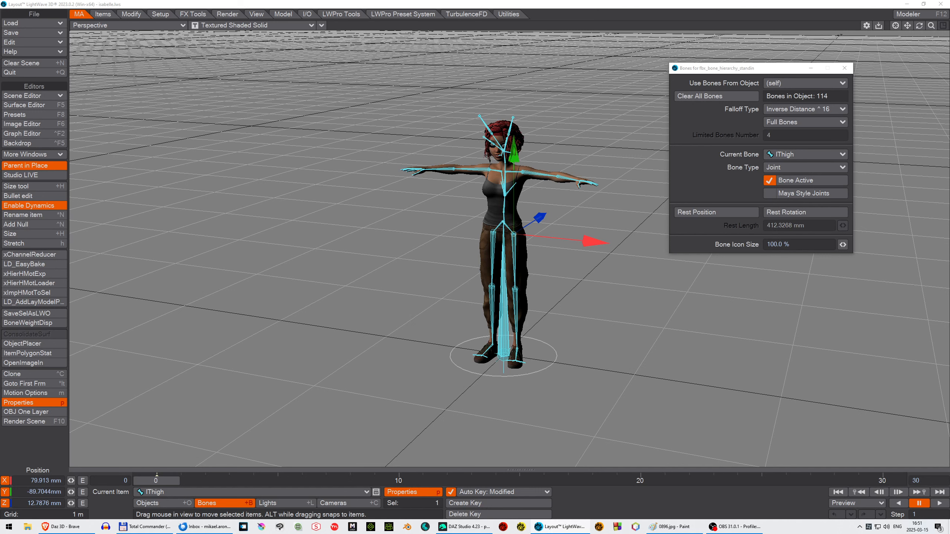
# Step: Open the Scene Editor, select the isabelle root item, and browse the hierarchical motion loader to the Motions/isabelle folder
pyautogui.moveTo(949, 52); pyautogui.dragTo(768, 30)
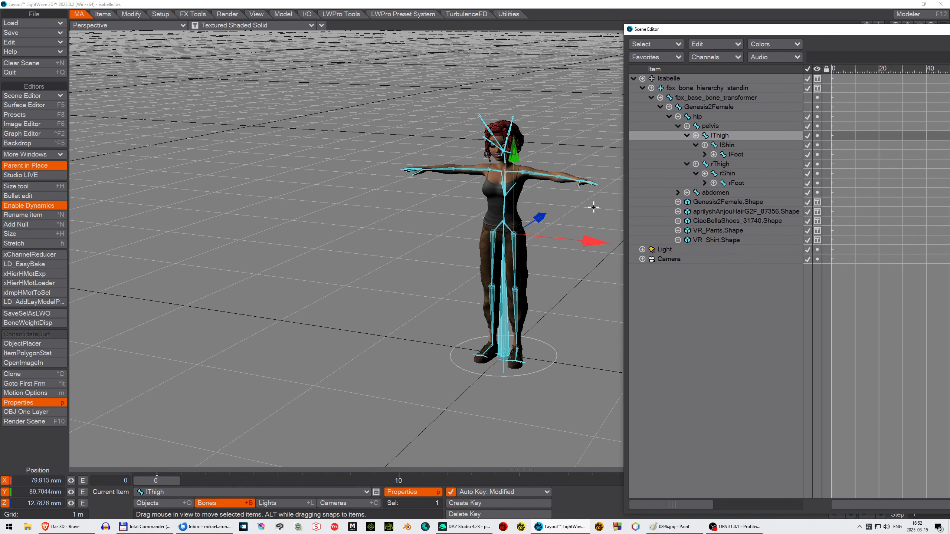
pyautogui.click(669, 79)
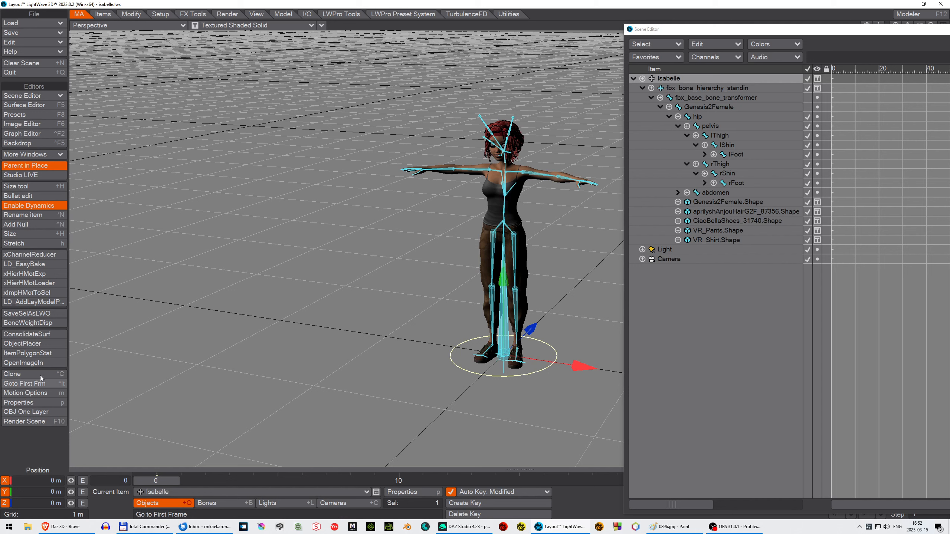
pyautogui.click(22, 283)
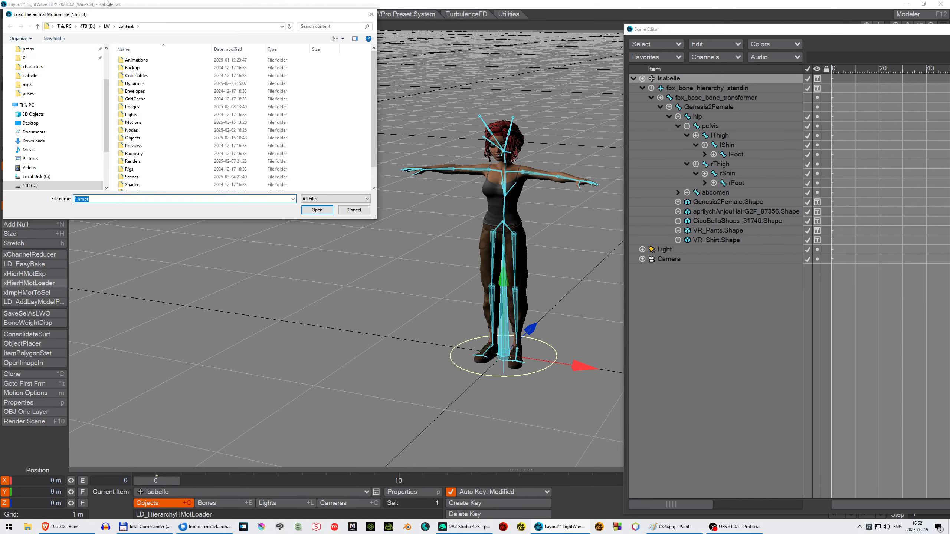
pyautogui.doubleClick(148, 123)
pyautogui.click(139, 71)
pyautogui.doubleClick(139, 70)
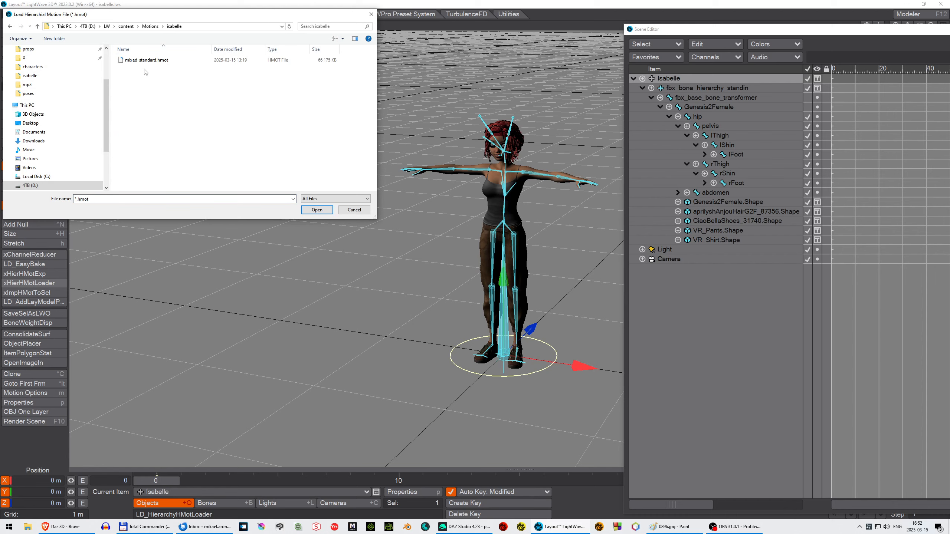
# Step: Load mixed_standard.hmot with Match Names instead of Hierarchy enabled
pyautogui.doubleClick(150, 60)
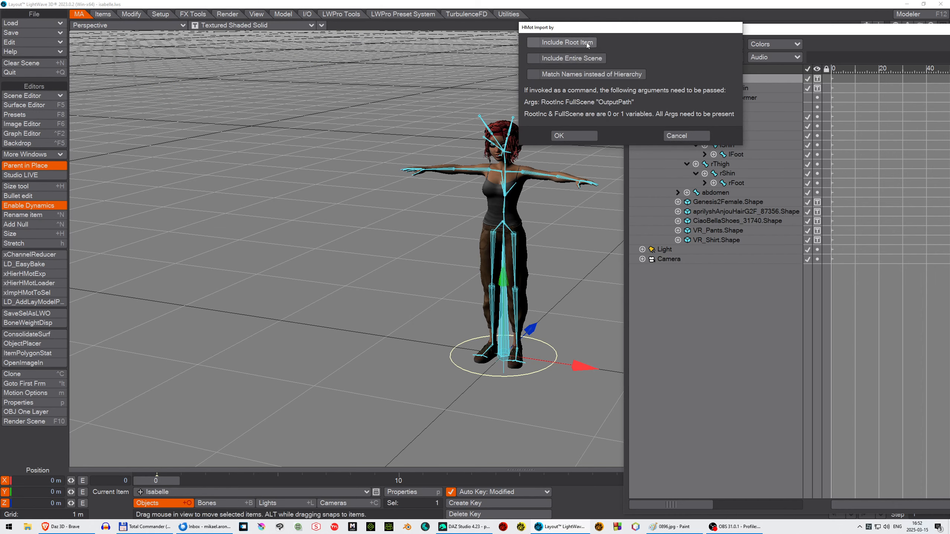
pyautogui.click(532, 74)
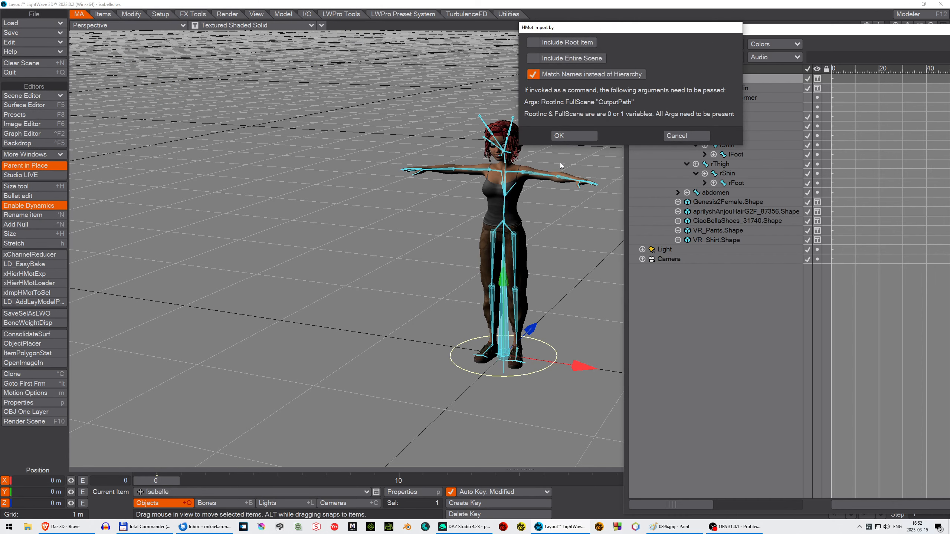
pyautogui.click(588, 134)
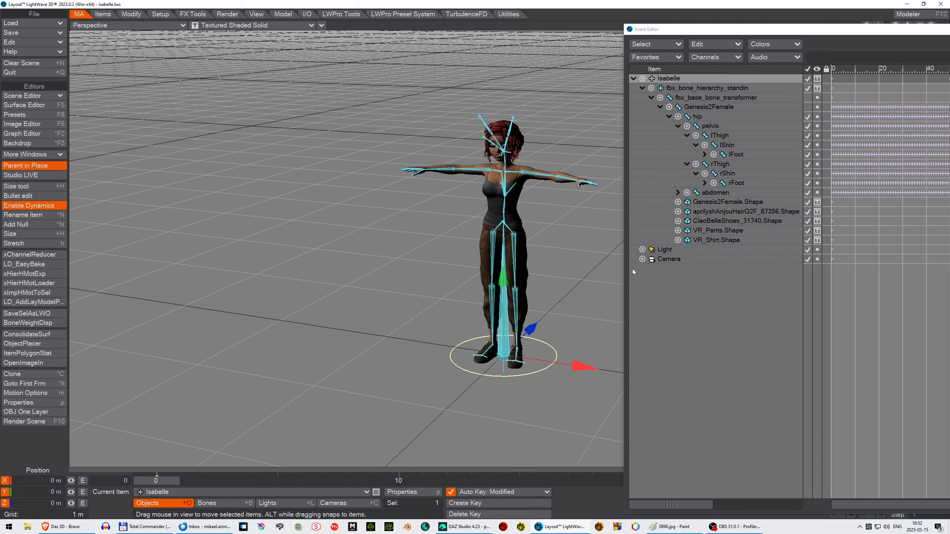
# Step: Scrub the timeline to preview the imported motion
pyautogui.moveTo(156, 481); pyautogui.dragTo(301, 482)
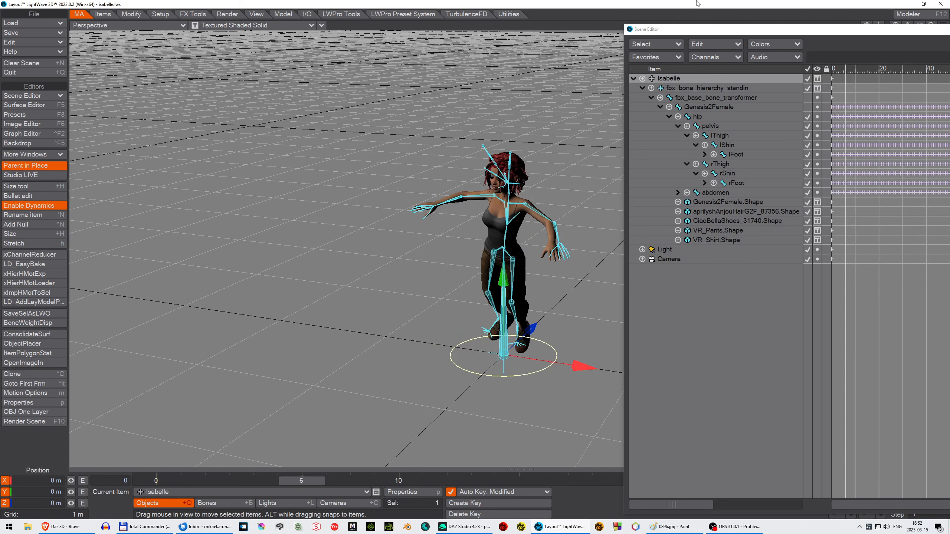
pyautogui.moveTo(836, 33); pyautogui.dragTo(949, 41)
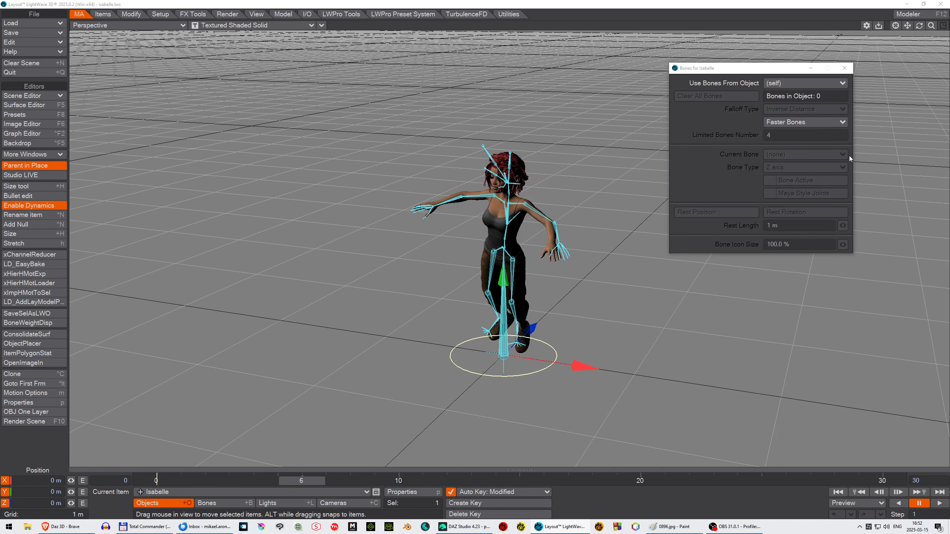
pyautogui.moveTo(317, 480); pyautogui.dragTo(173, 480)
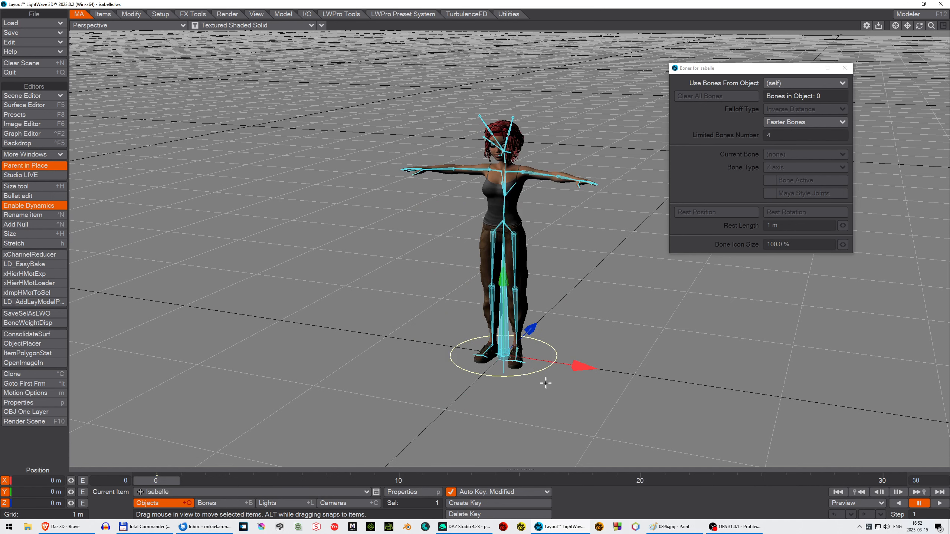
# Step: Go to frame 557 and close the bone properties panel
pyautogui.press('f')
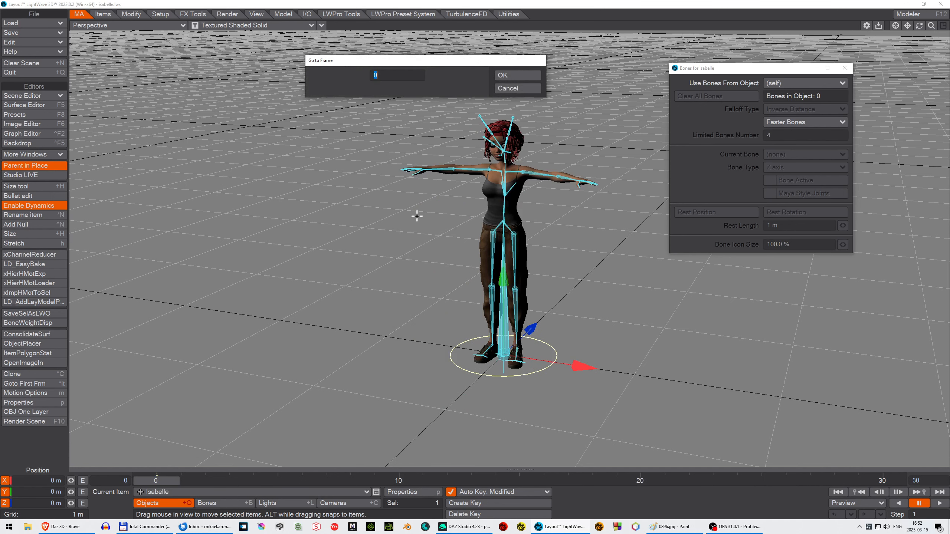
pyautogui.write('557')
pyautogui.press('Return')
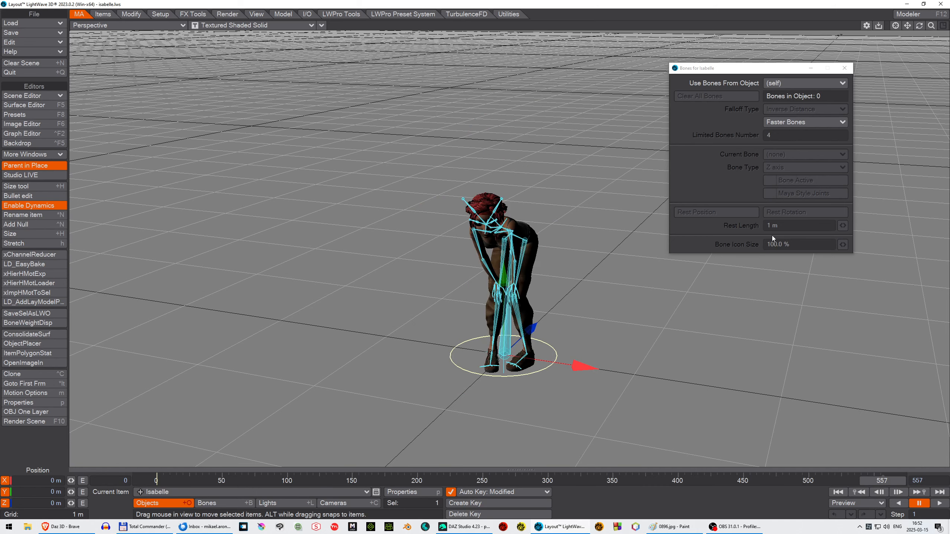
pyautogui.moveTo(930, 26); pyautogui.dragTo(908, 8)
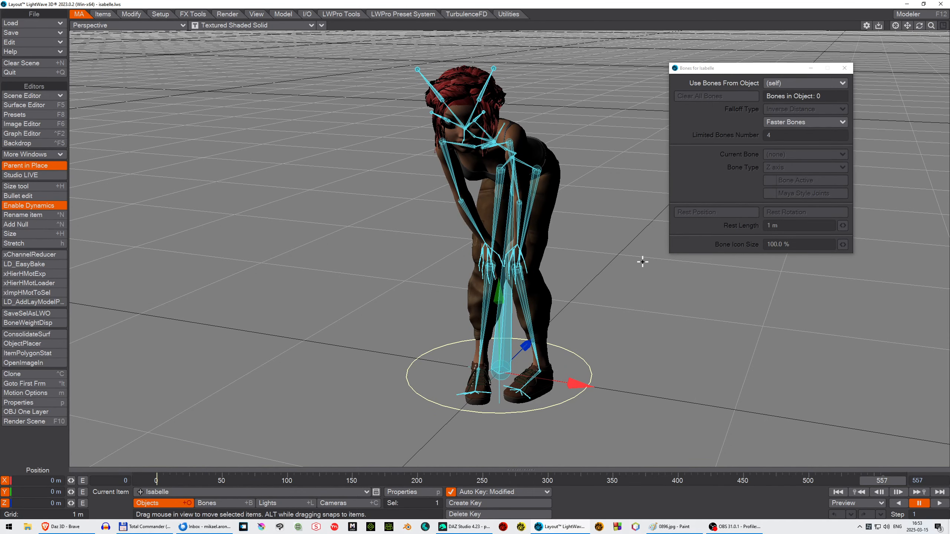
pyautogui.click(844, 69)
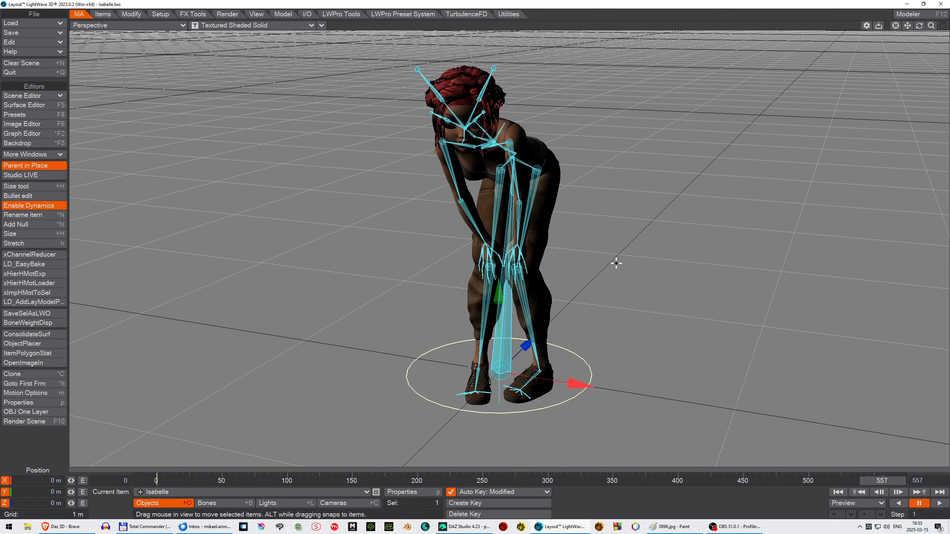
# Step: Create keys at frame 0 for the current item and its descendants
pyautogui.press('Return')
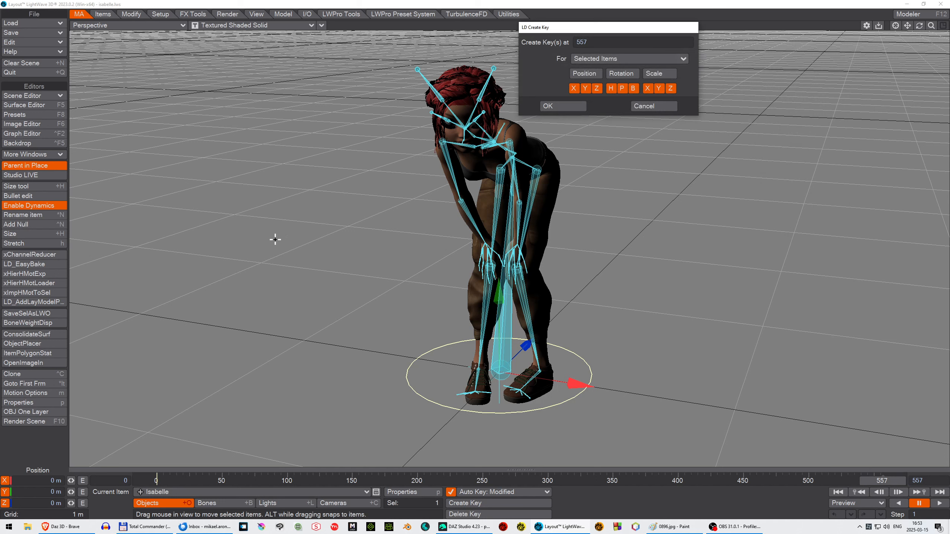
pyautogui.doubleClick(613, 42)
pyautogui.write('0')
pyautogui.click(684, 59)
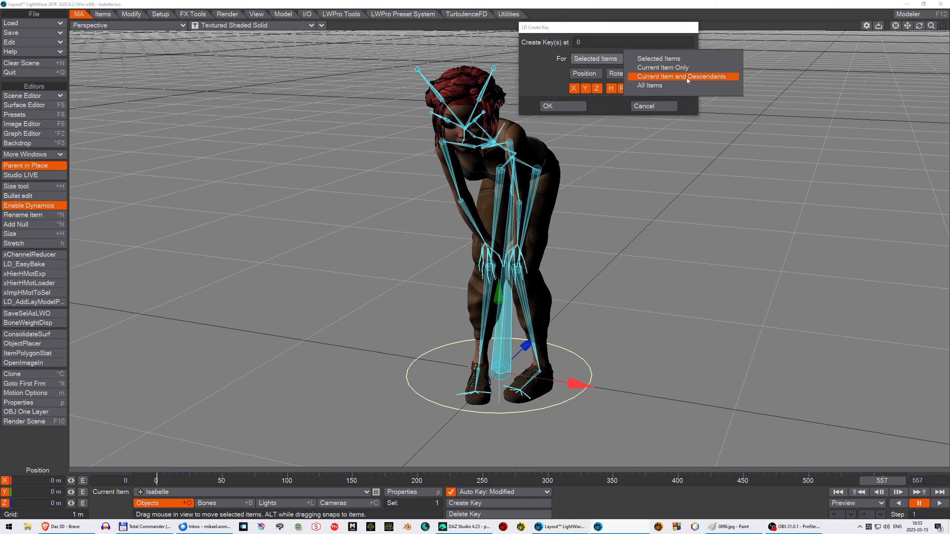
pyautogui.click(686, 76)
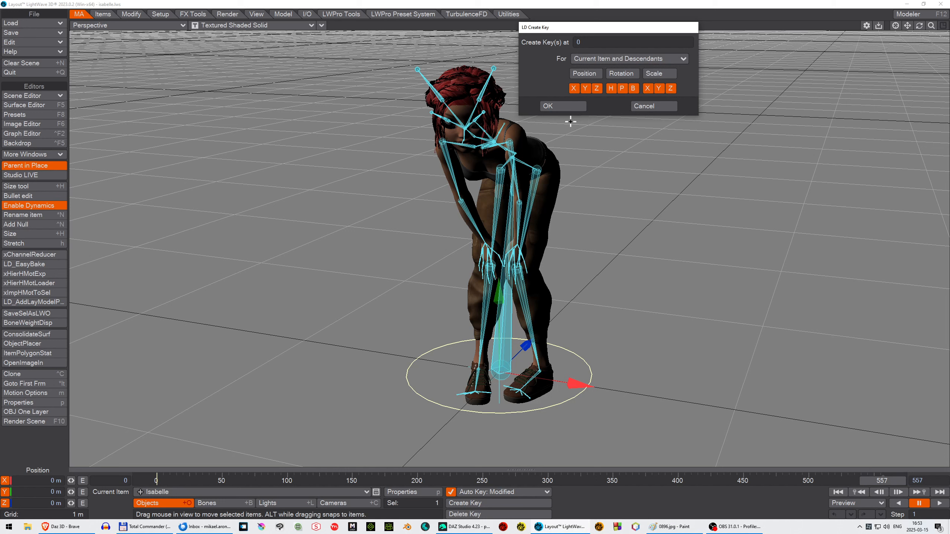
pyautogui.click(570, 108)
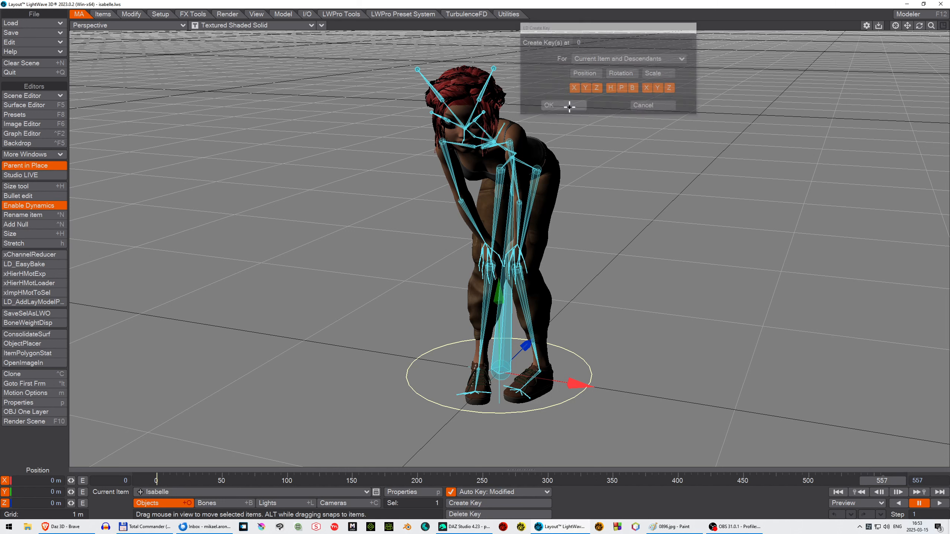
# Step: Select the left thigh bone in rotate mode and compare its pose at frames 0 and 557
pyautogui.click(536, 169)
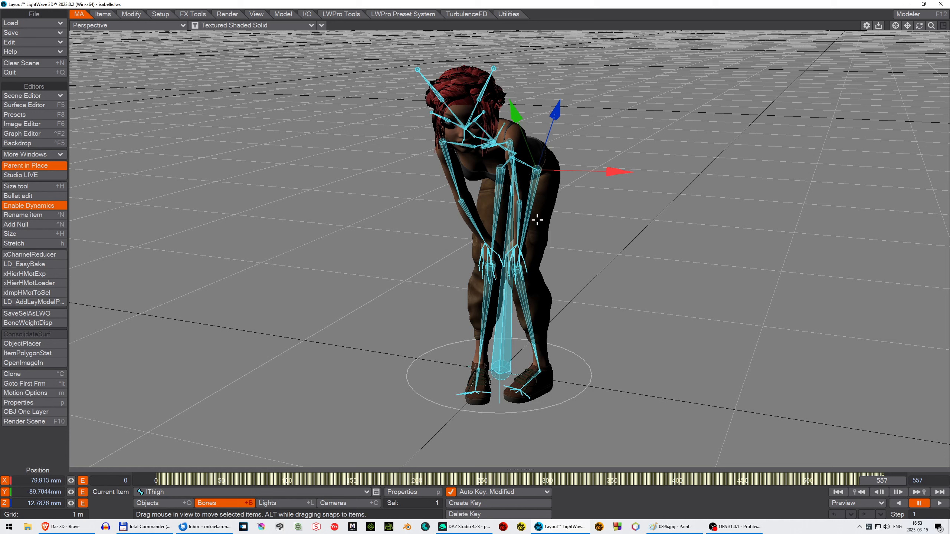
pyautogui.press('y')
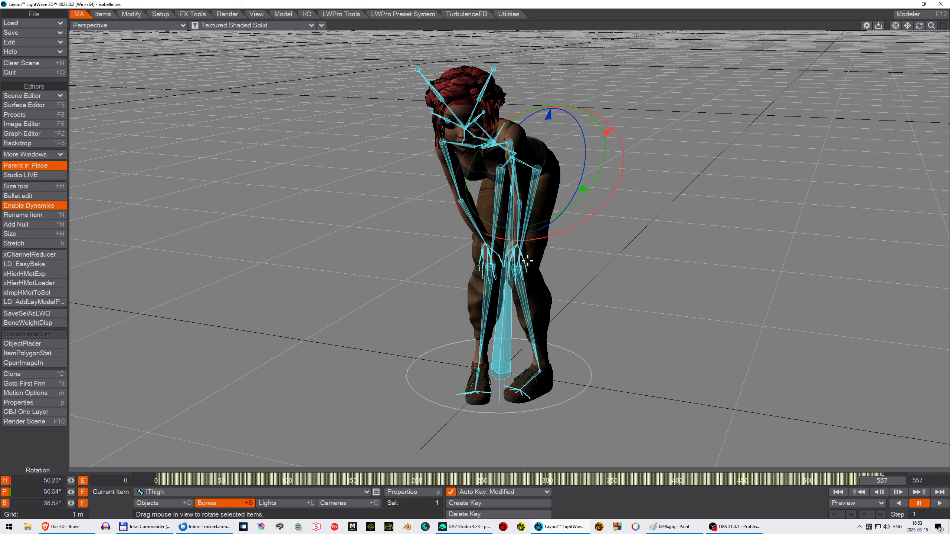
pyautogui.write('f')
pyautogui.write('0')
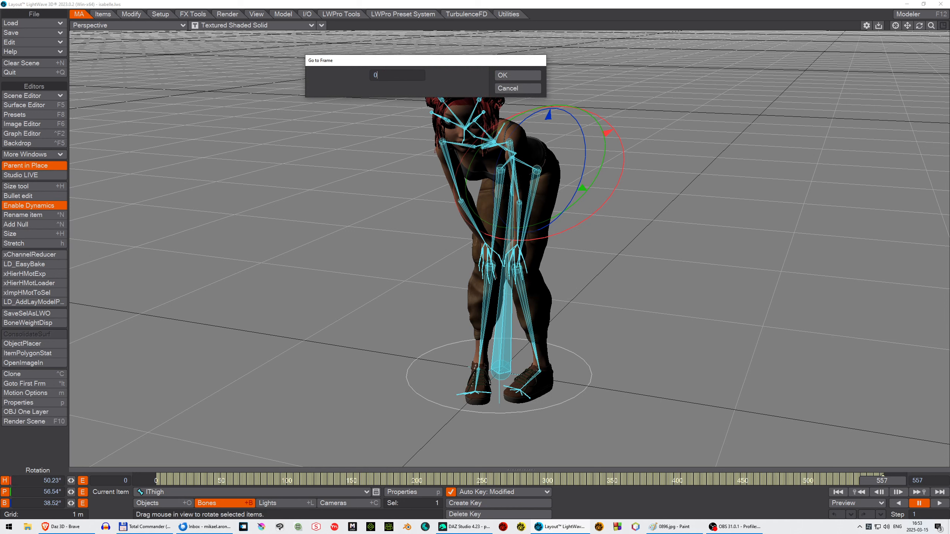
pyautogui.press('Return')
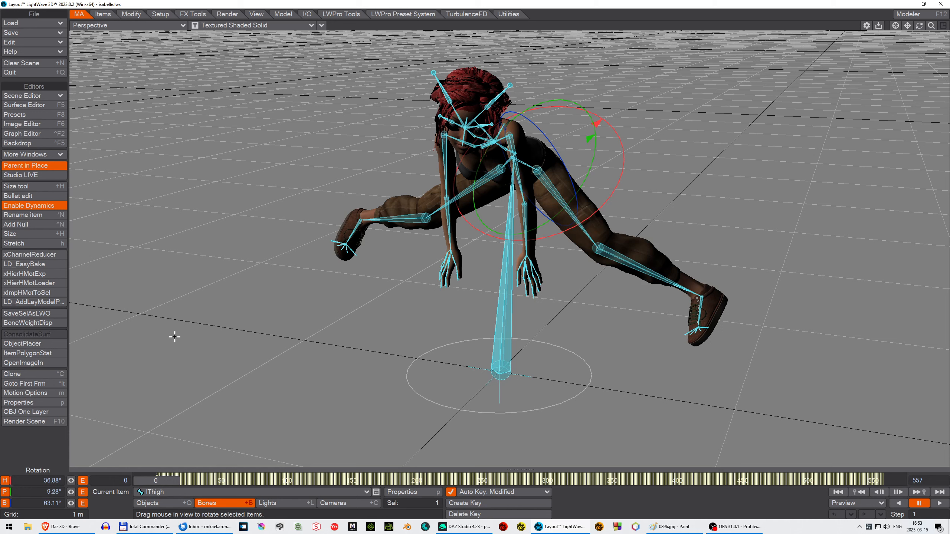
pyautogui.write('f557')
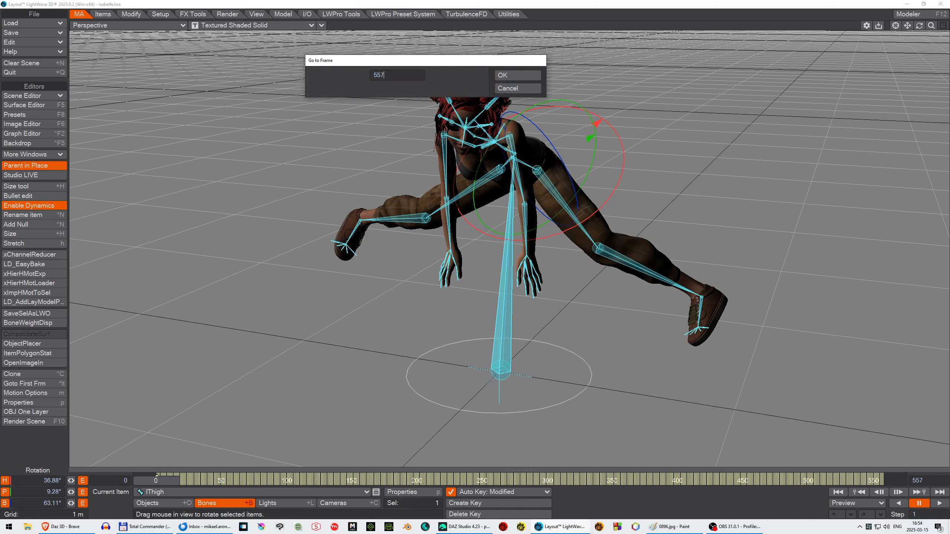
pyautogui.press('Return')
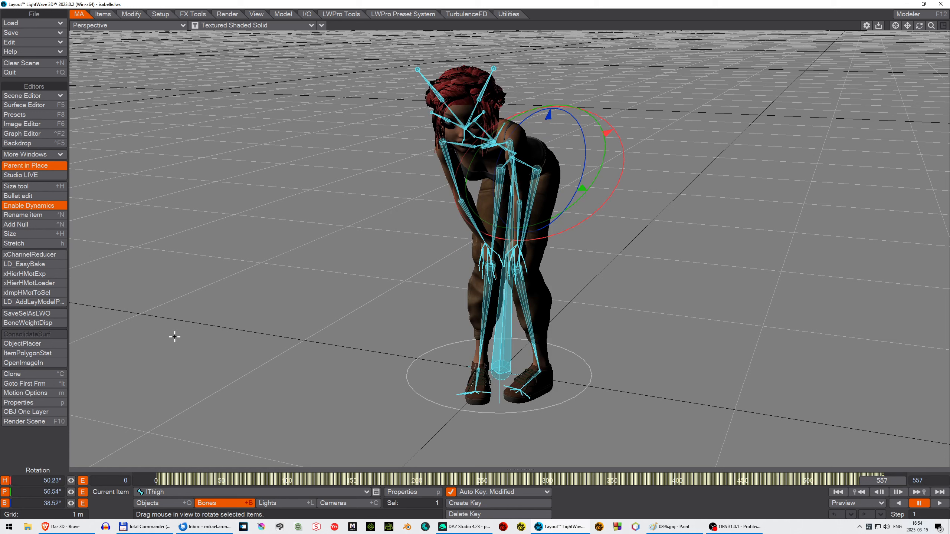
# Step: Switch between frames 0 and 557 again to compare the thigh rotation
pyautogui.write('f')
pyautogui.write('0')
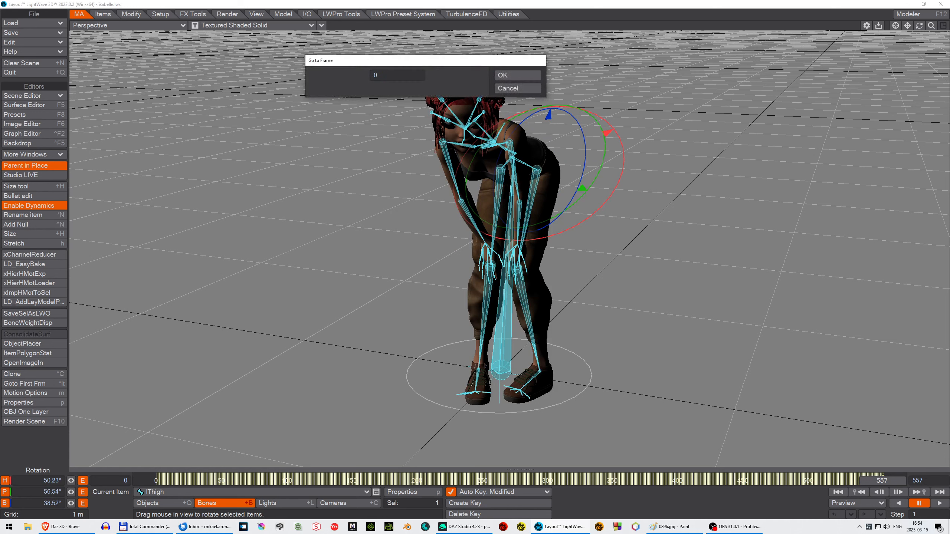
pyautogui.press('Return')
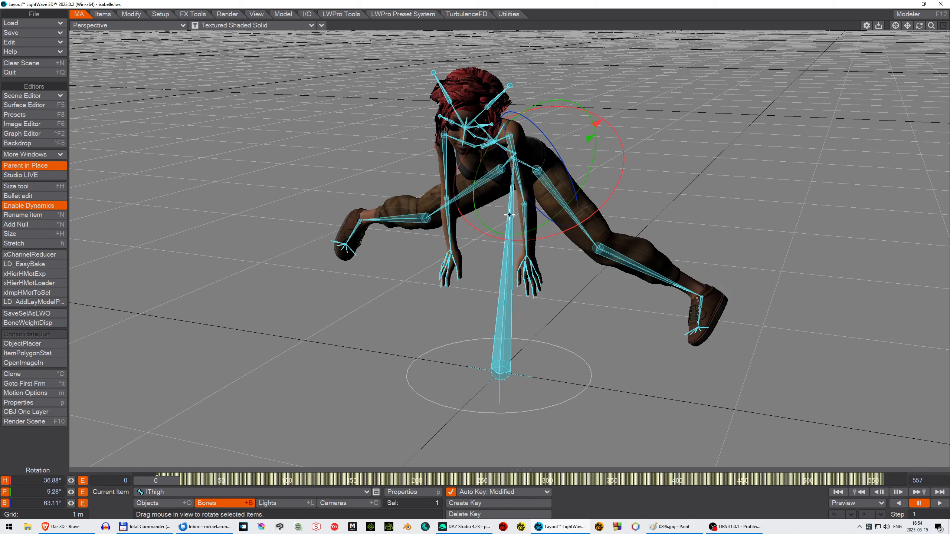
pyautogui.write('f')
pyautogui.write('55')
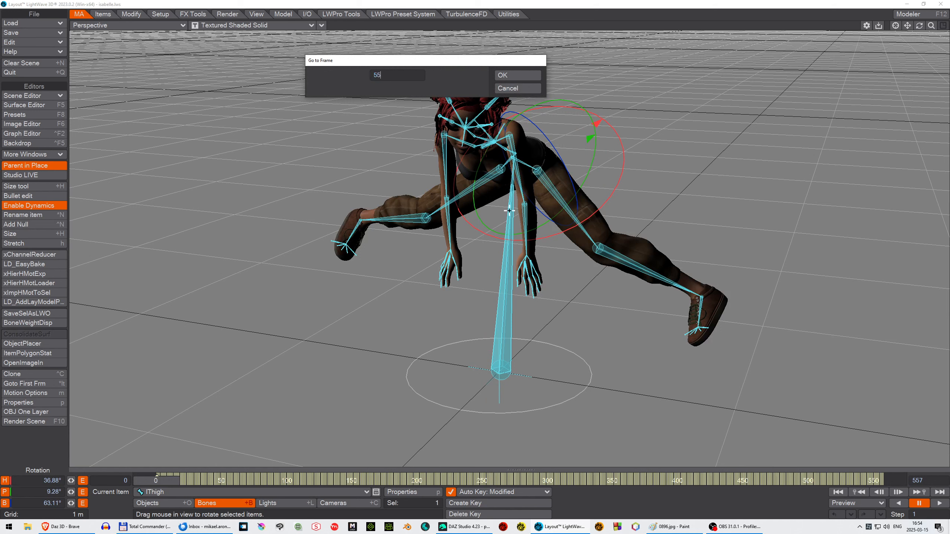
pyautogui.write('7')
pyautogui.press('Return')
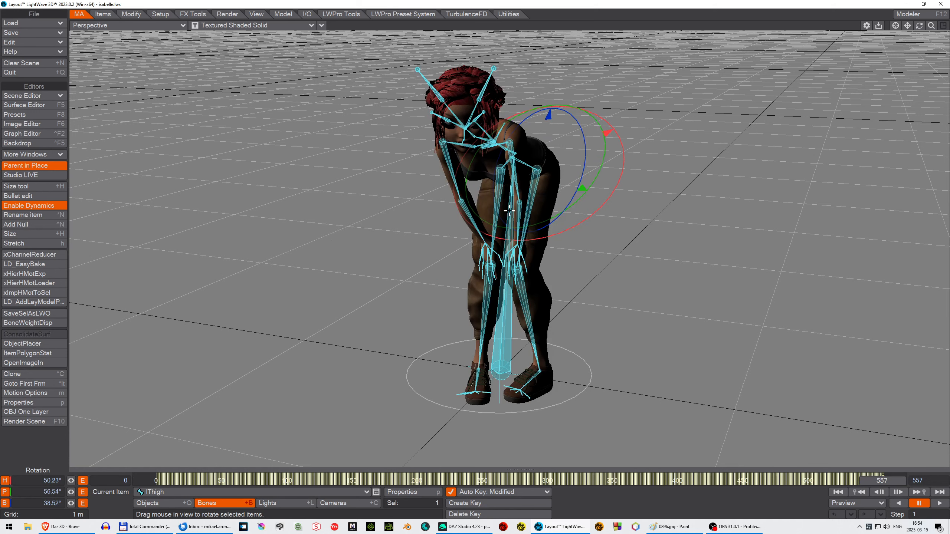
pyautogui.write('f0')
pyautogui.press('Return')
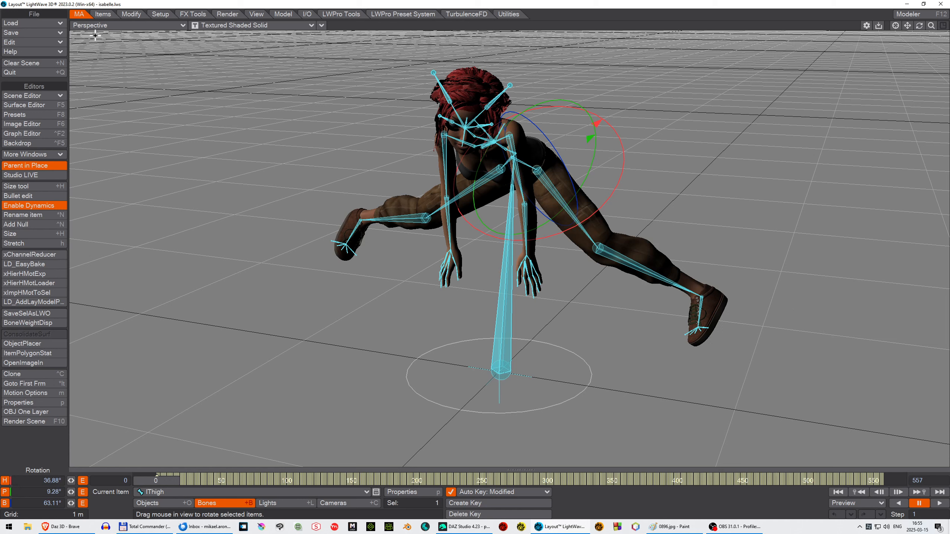
# Step: Clear the scene
pyautogui.click(39, 64)
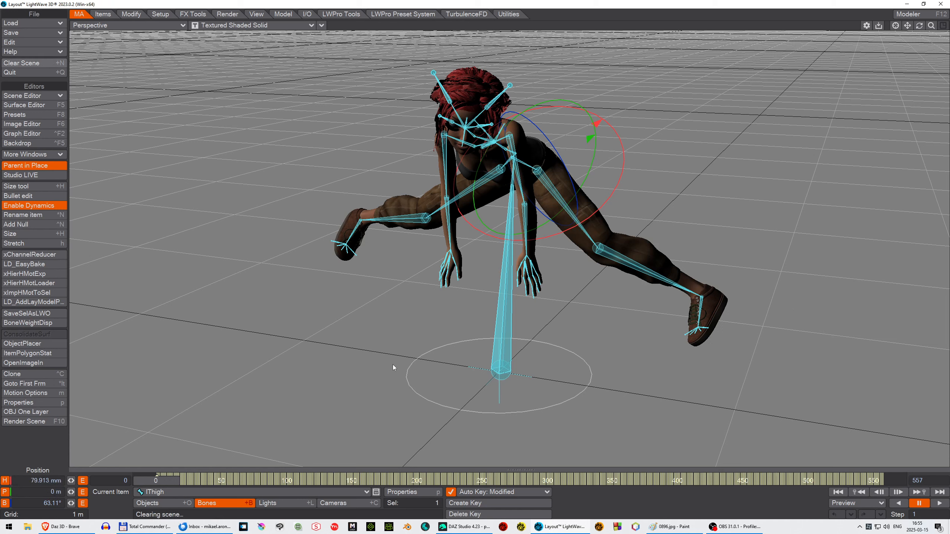